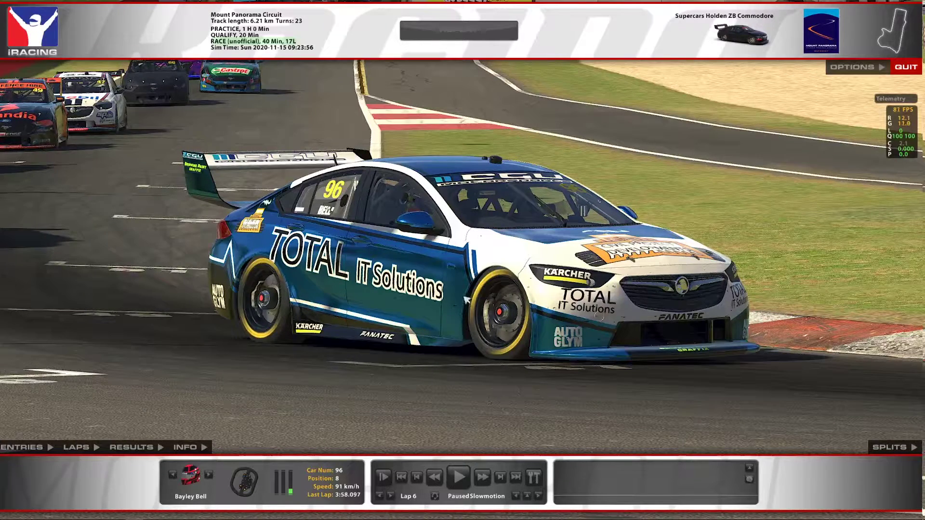
- Open the camera editor and look through the available track camera definition files and the list of camera groups
key("ctrl+F12")
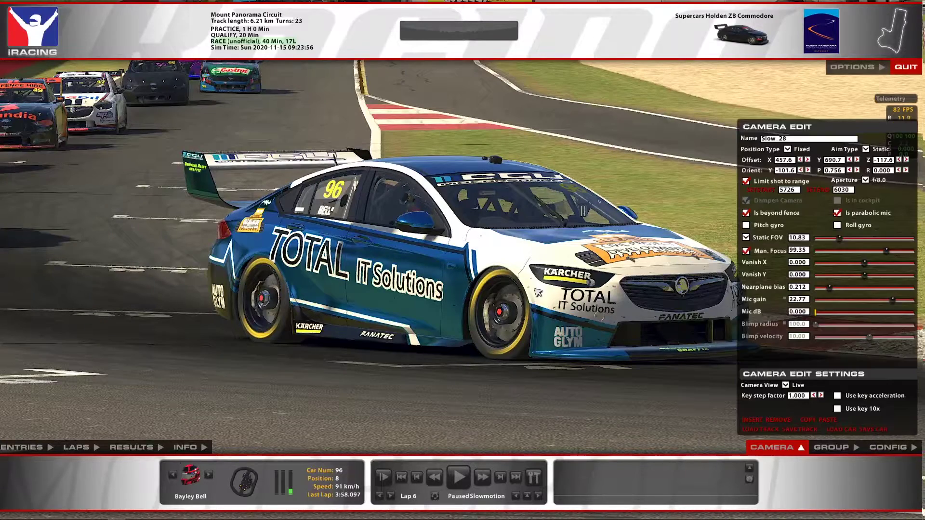
left_click(760, 429)
left_click(394, 210)
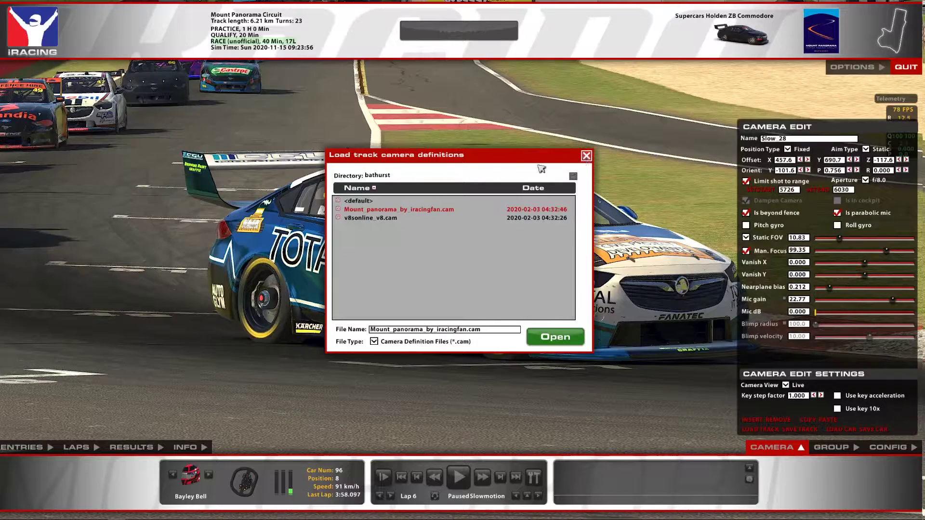
left_click(587, 156)
left_click(528, 496)
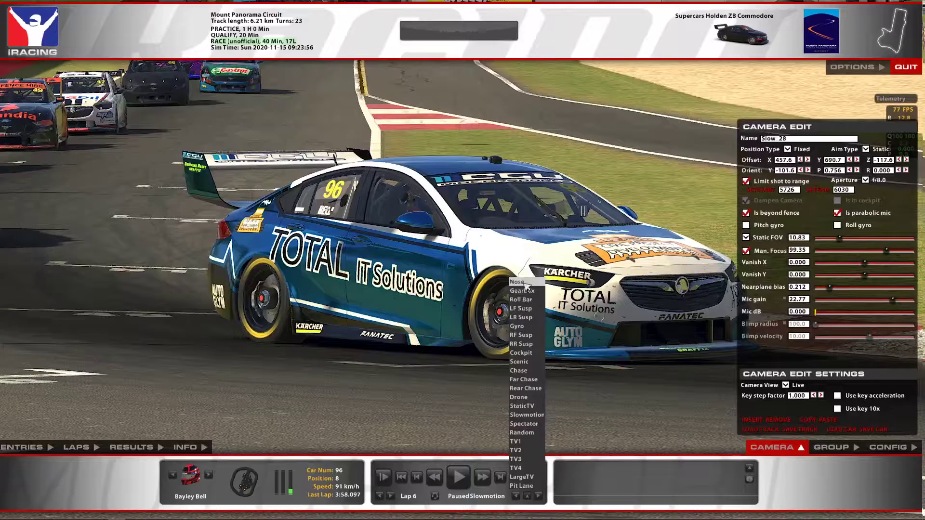
left_click(440, 267)
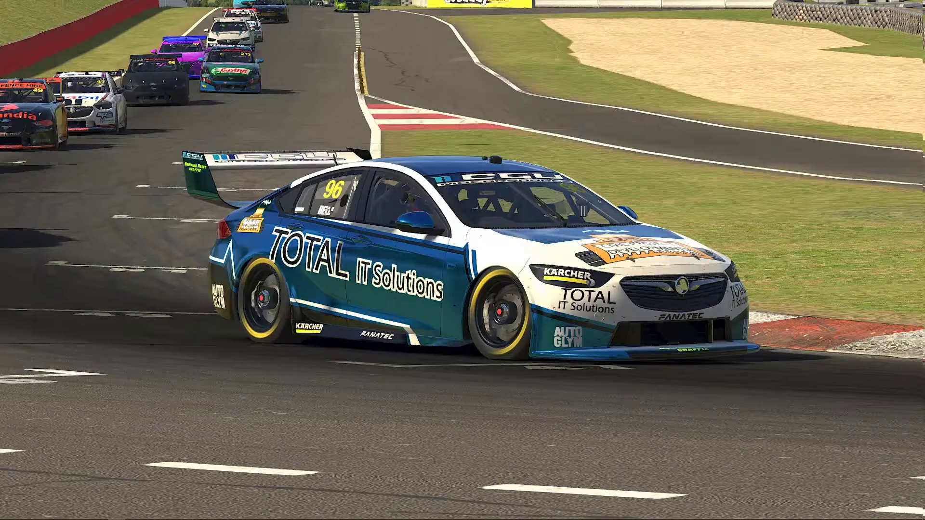
- Examine the camera editor's offset, orientation, field of view and nearplane settings, and hide the interface around the shot
mouse_move(503, 366)
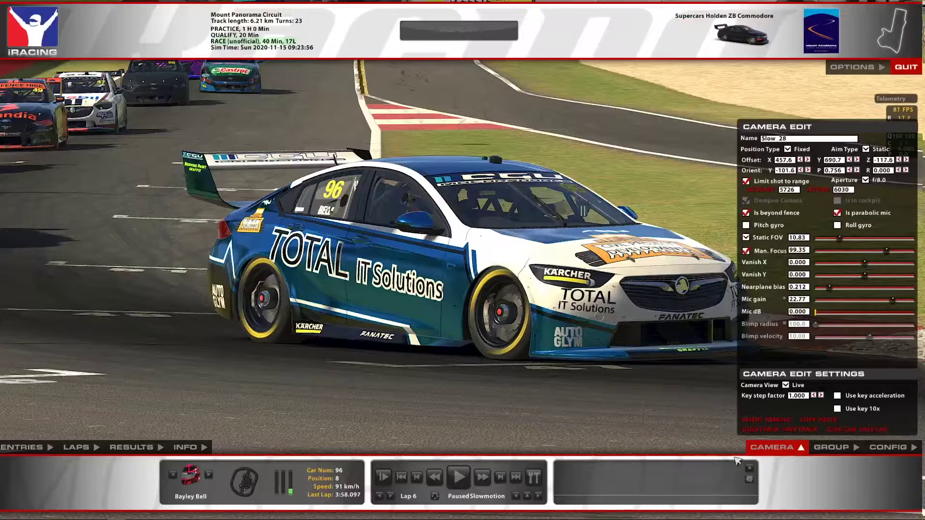
left_click(771, 447)
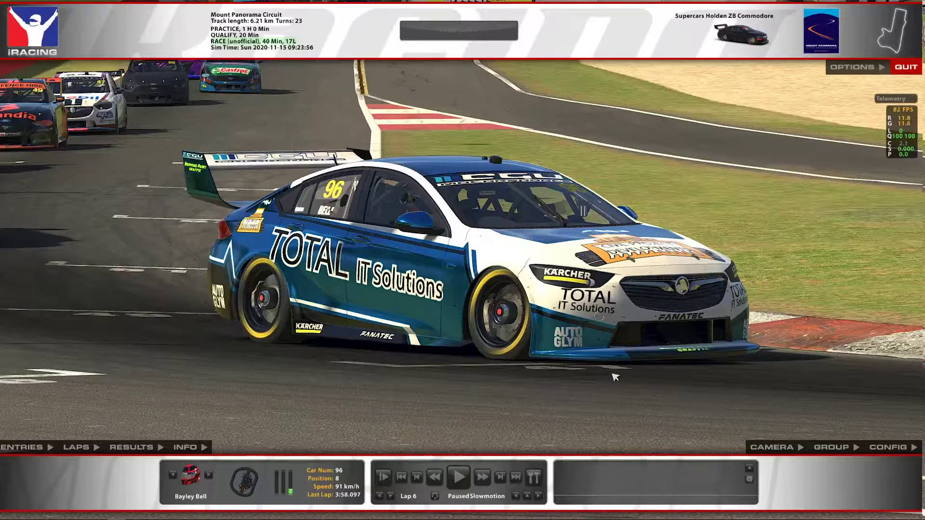
left_click(773, 447)
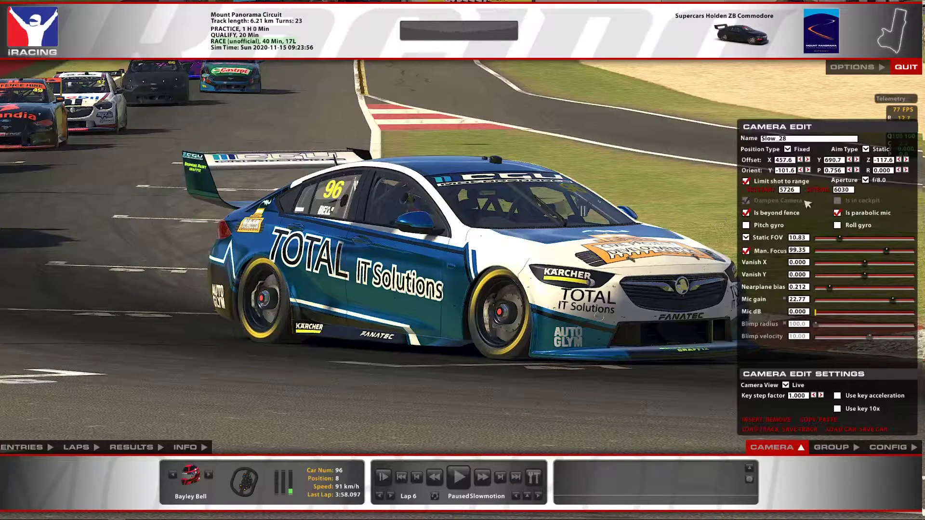
left_click(850, 160)
left_click(857, 160)
mouse_move(830, 288)
left_mouse_down()
mouse_move(909, 295)
mouse_move(825, 289)
left_mouse_up()
left_click(779, 448)
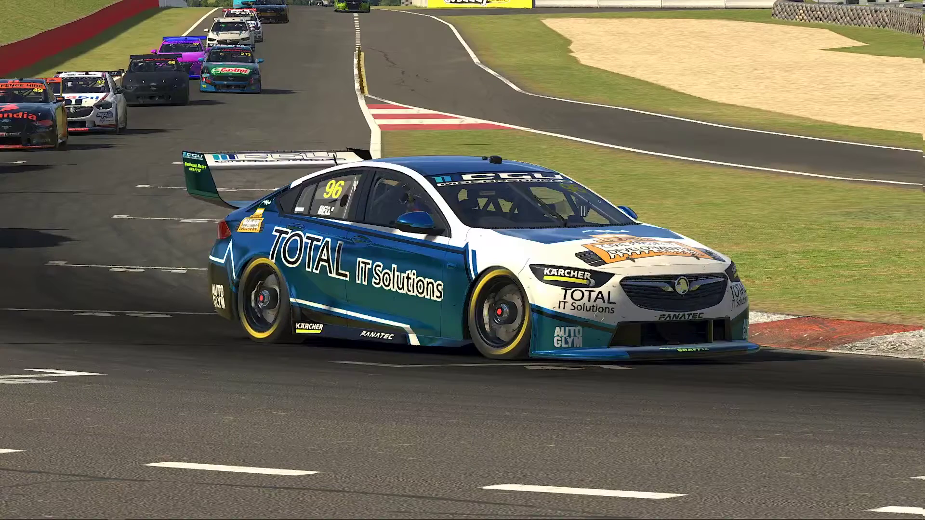
mouse_move(506, 212)
key("space")
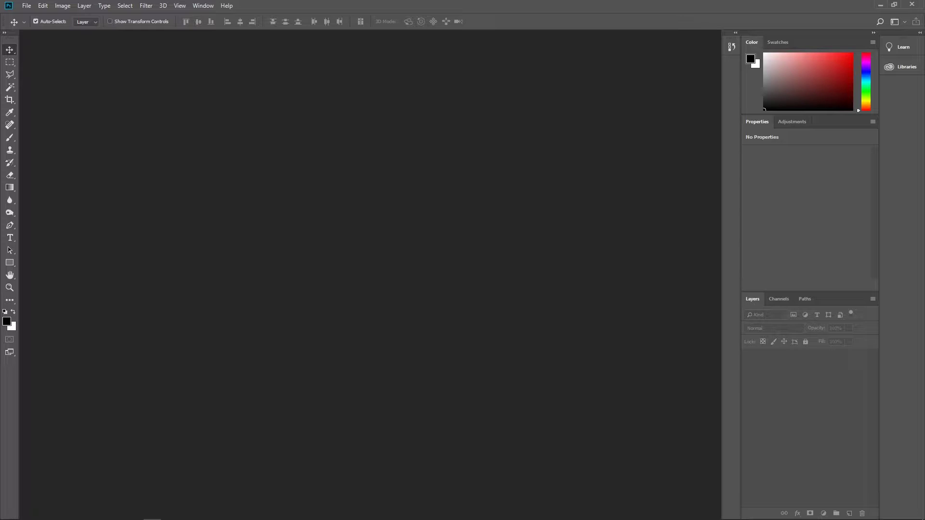
left_click_drag(0, 120, 492, 63)
left_click_drag(246, 197, 62, 218)
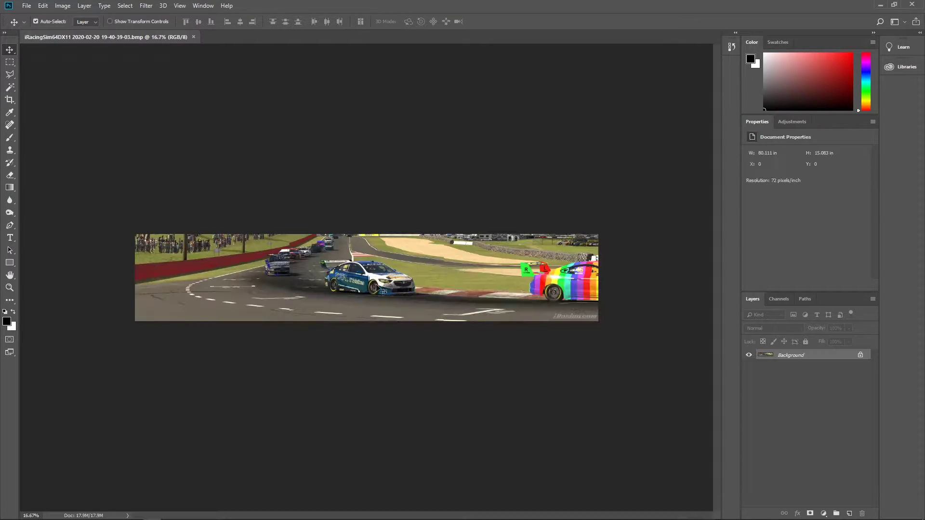
scroll(314, 271, "up", 5)
scroll(331, 281, "down", 3)
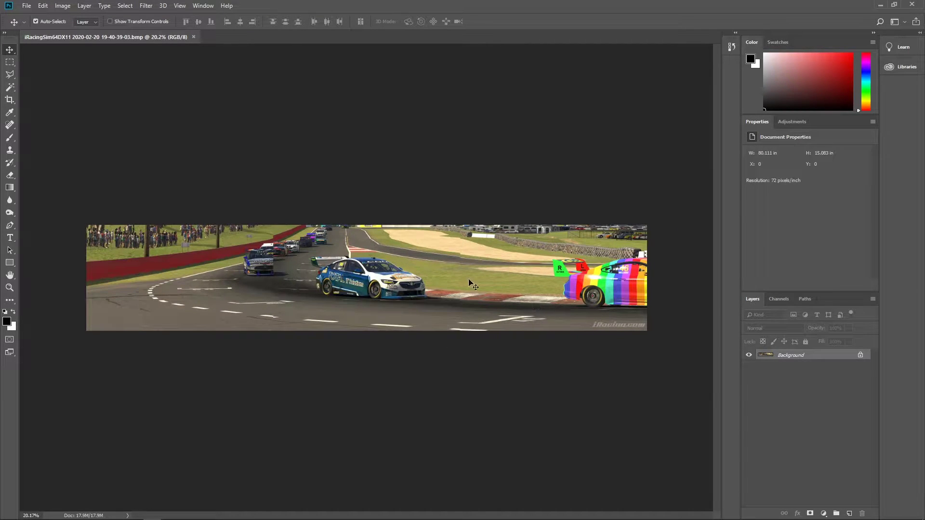
scroll(418, 295, "up", 5)
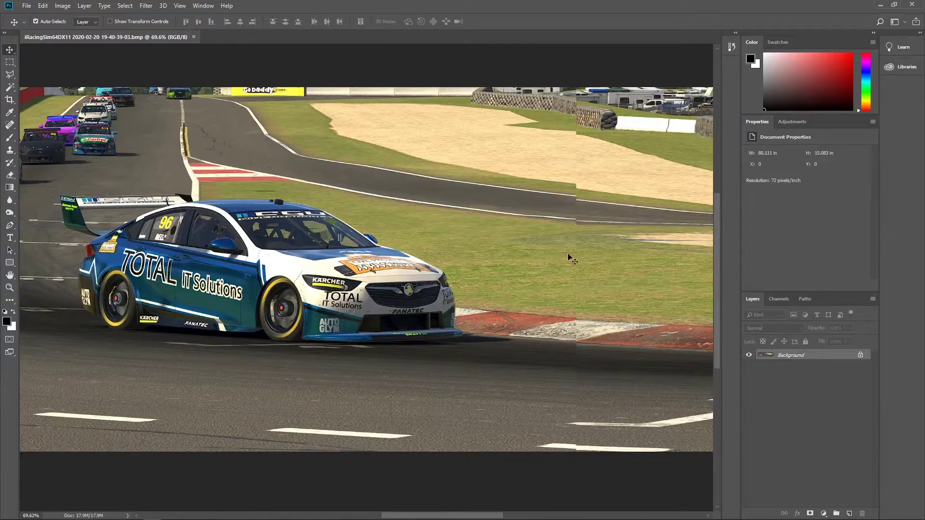
scroll(565, 239, "down", 3)
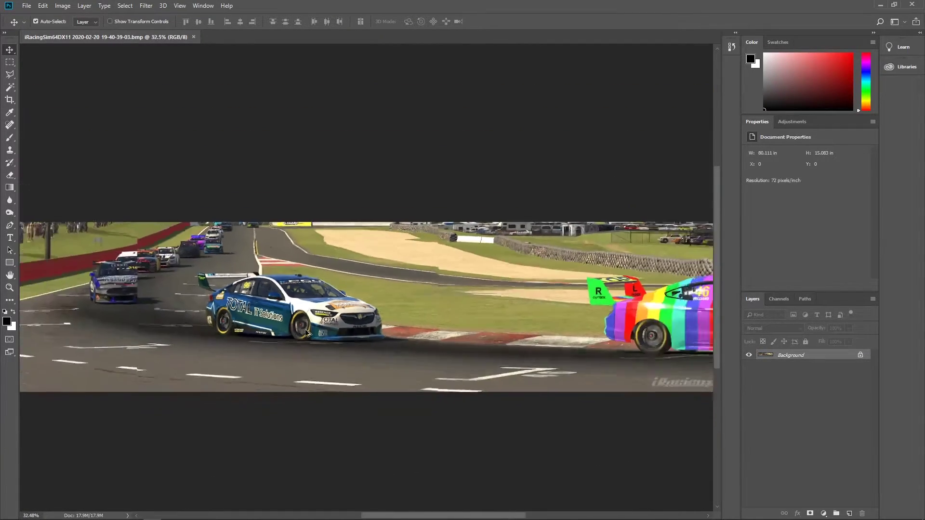
scroll(257, 295, "down", 3)
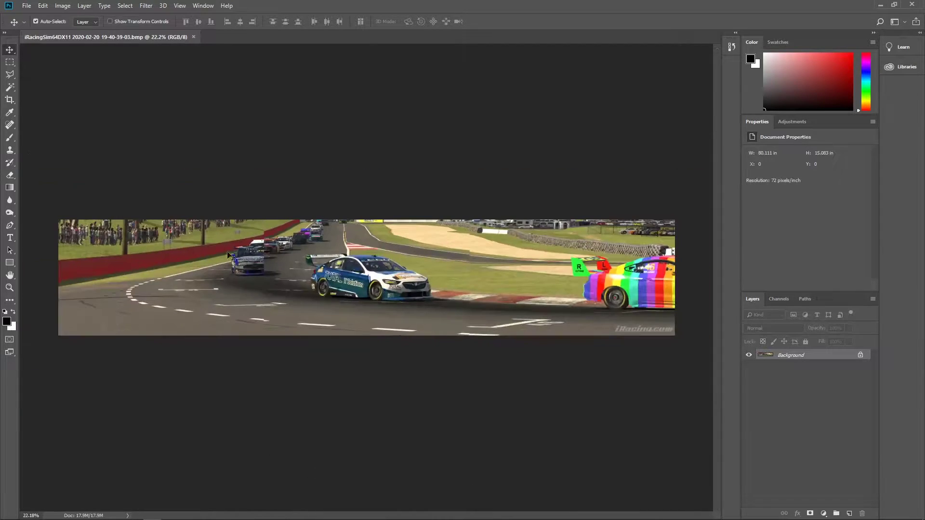
- Start a crop and bring its left edge inward to a little behind the blue number 96 car, excluding the crowd area
left_click(10, 100)
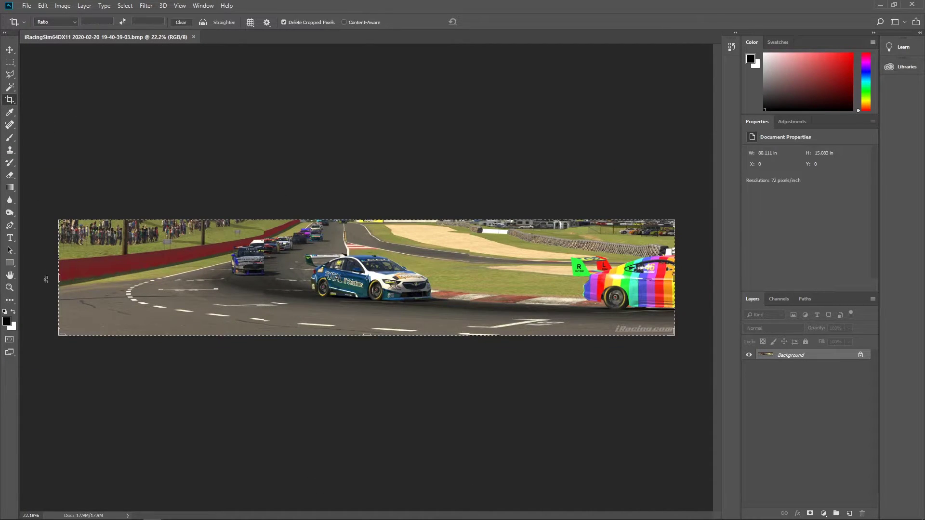
left_click_drag(59, 279, 137, 274)
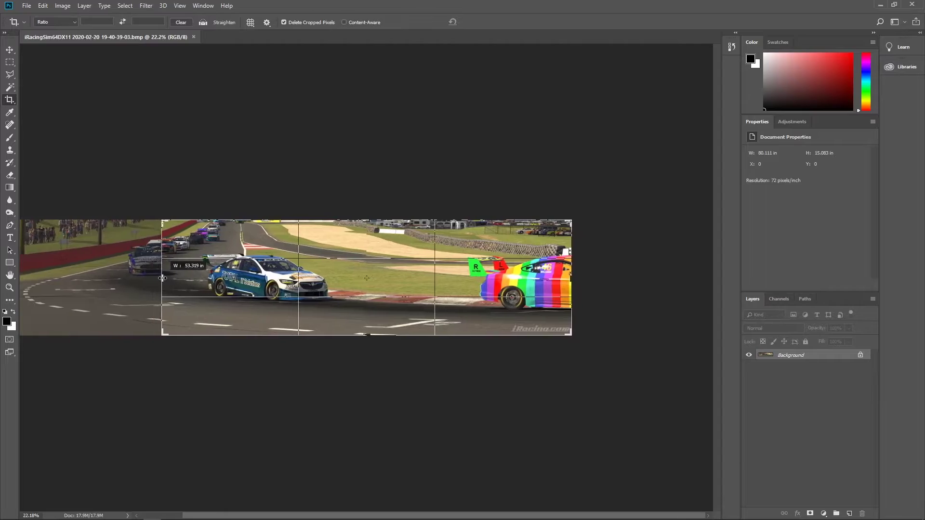
scroll(286, 281, "up", 8)
key("alt+space")
key("Escape")
left_click_drag(205, 260, 617, 229)
left_click_drag(220, 245, 590, 246)
left_click_drag(345, 206, 457, 222)
left_click_drag(413, 263, 416, 263)
scroll(458, 269, "down", 10)
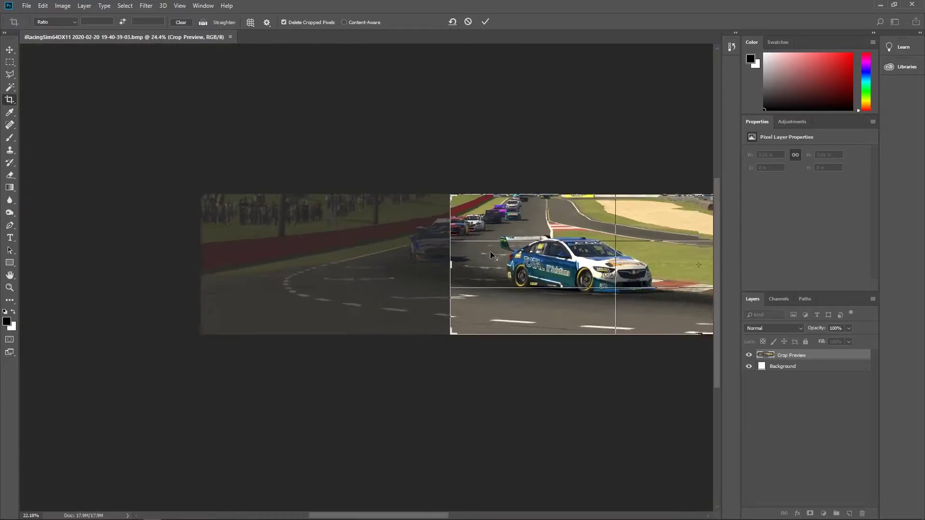
scroll(400, 269, "up", 5)
scroll(524, 276, "down", 2)
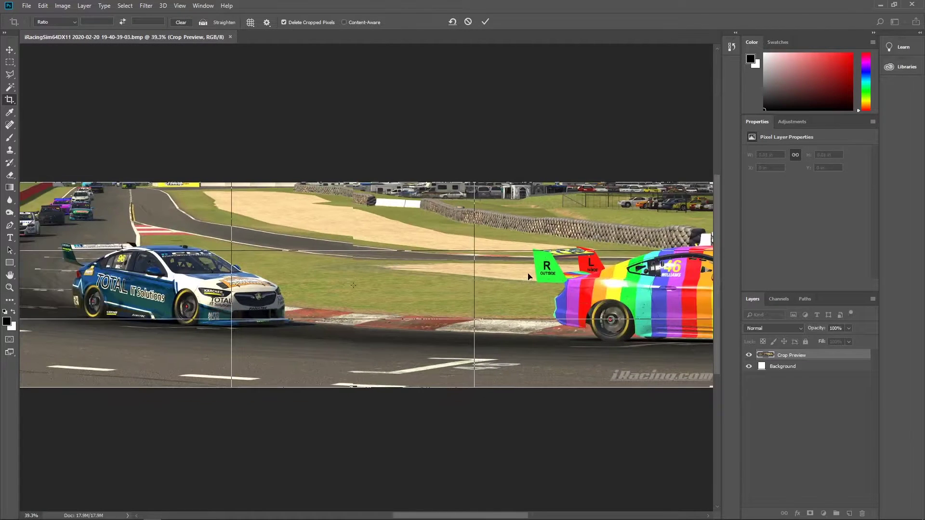
- Bring the crop's right edge inward to just ahead of the blue number 96 car, excluding the rainbow car
left_click_drag(671, 279, 535, 295)
scroll(553, 283, "up", 5)
scroll(608, 285, "up", 3)
left_click_drag(634, 255, 416, 261)
left_click_drag(510, 297, 519, 279)
scroll(402, 270, "down", 3)
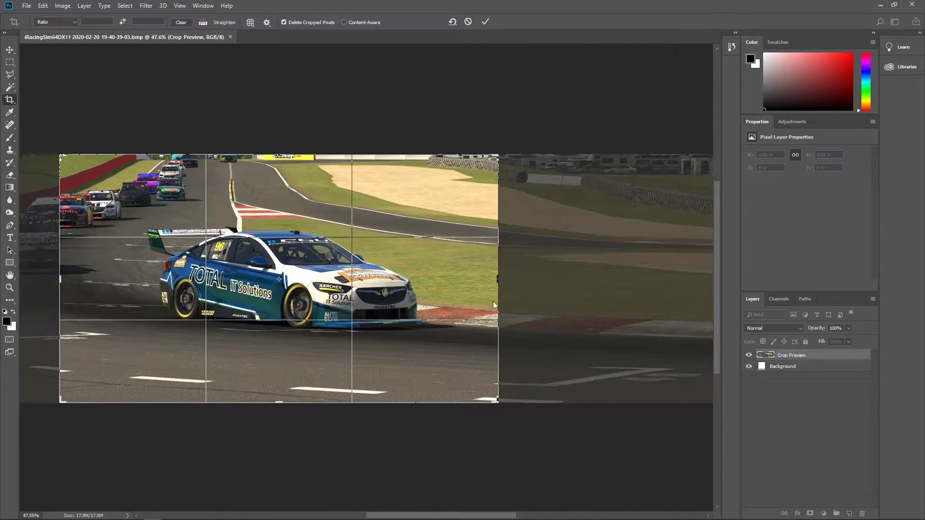
- Check the framing around the number 96 car and apply the crop at about 26.65 by 15.08 inches
key("alt+space")
left_click(257, 257)
left_click_drag(257, 257, 345, 232)
scroll(587, 264, "up", 3)
scroll(587, 269, "down", 4)
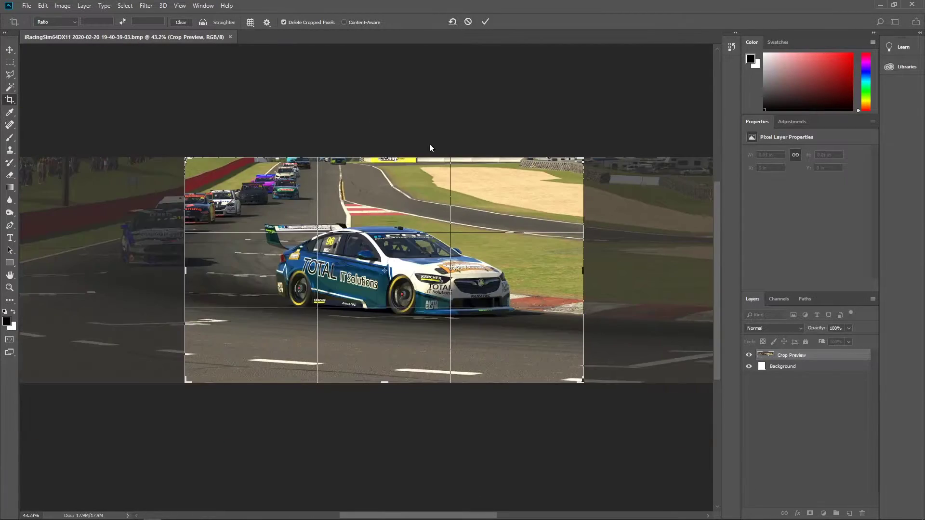
left_click(485, 21)
- Convert the locked Background into an editable layer named Layer 0 and switch to the Move tool
scroll(290, 283, "up", 4)
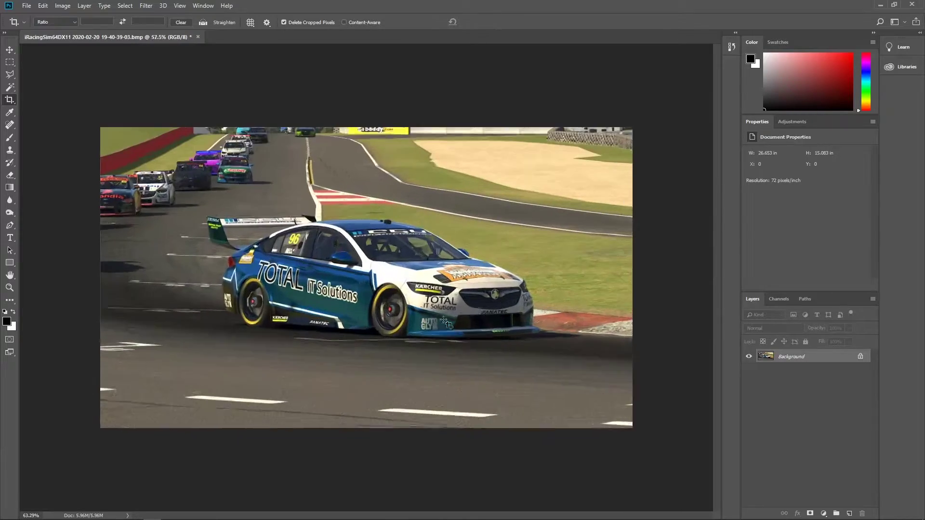
scroll(290, 283, "up", 1)
scroll(345, 280, "down", 4)
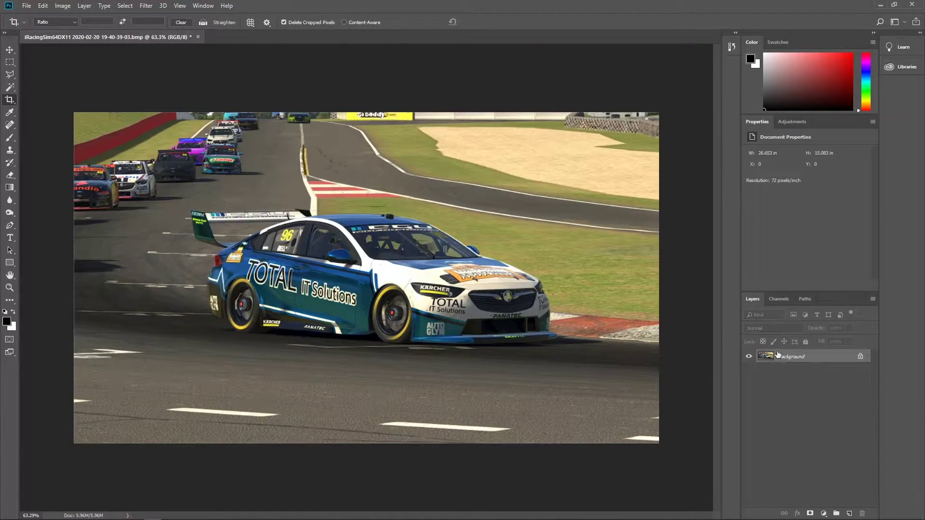
double_click(779, 356)
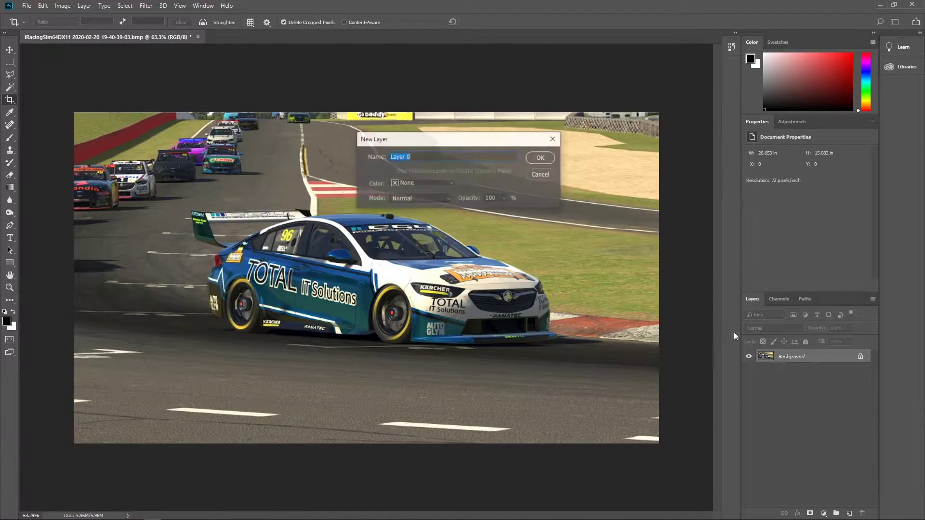
left_click(549, 159)
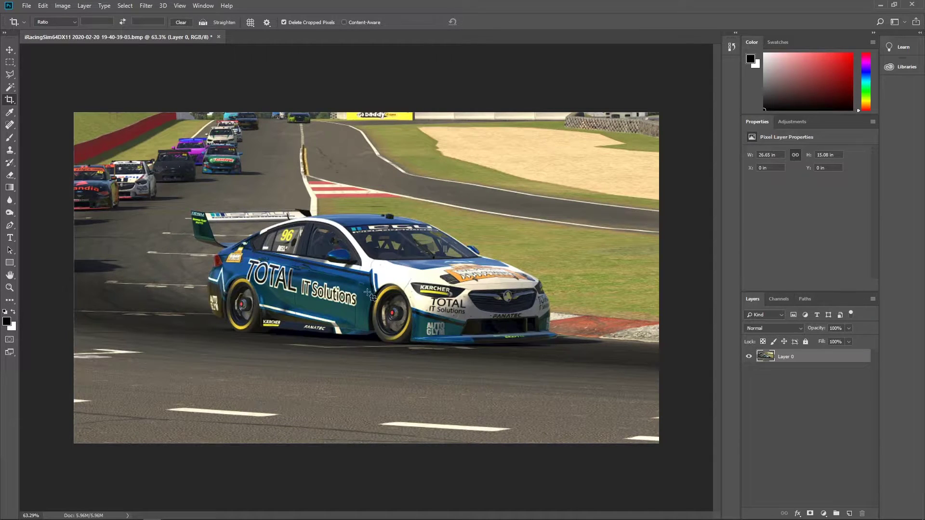
left_click(9, 50)
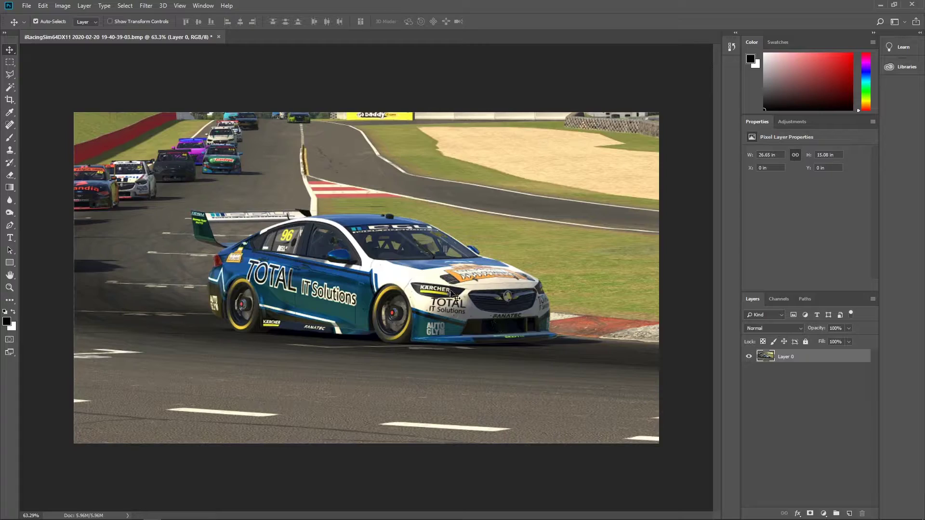
scroll(417, 292, "up", 2)
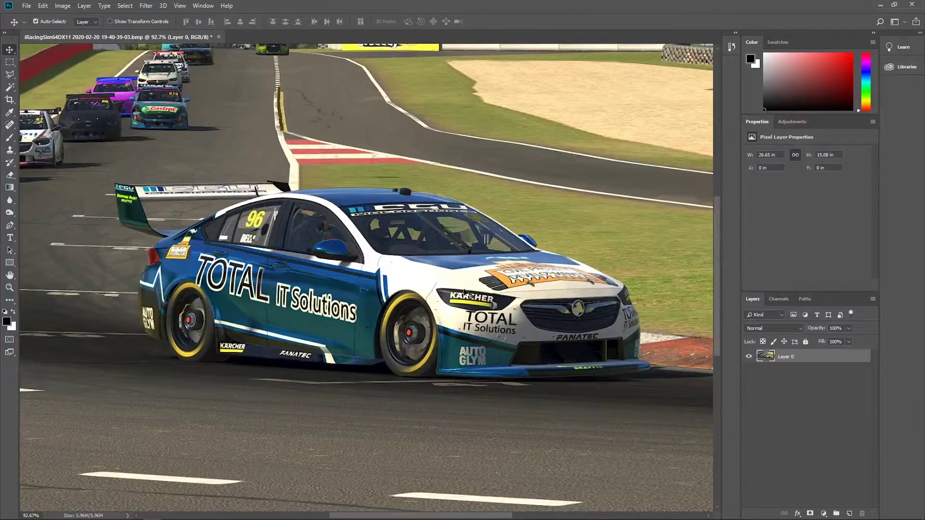
scroll(368, 253, "down", 2)
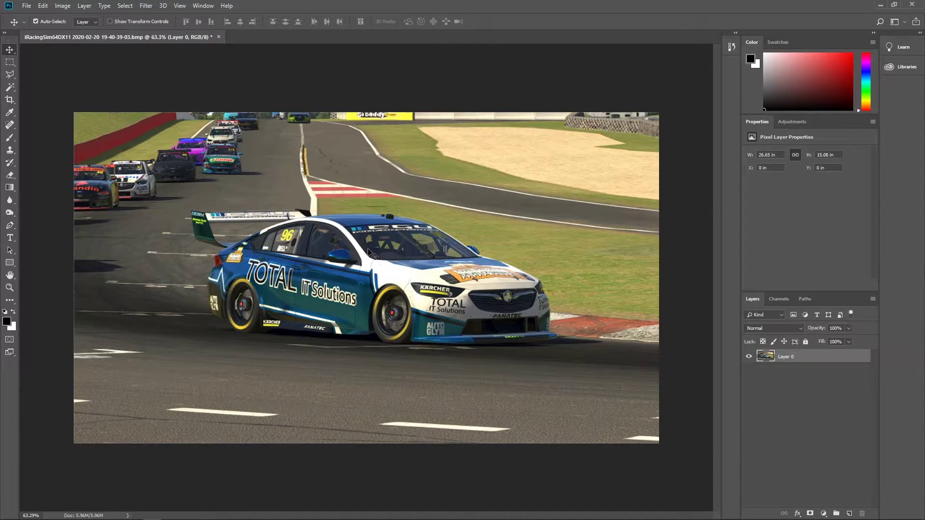
- Deselect the image layer and activate the Polygonal Lasso tool
left_click(802, 379)
scroll(297, 260, "up", 2)
scroll(297, 260, "down", 2)
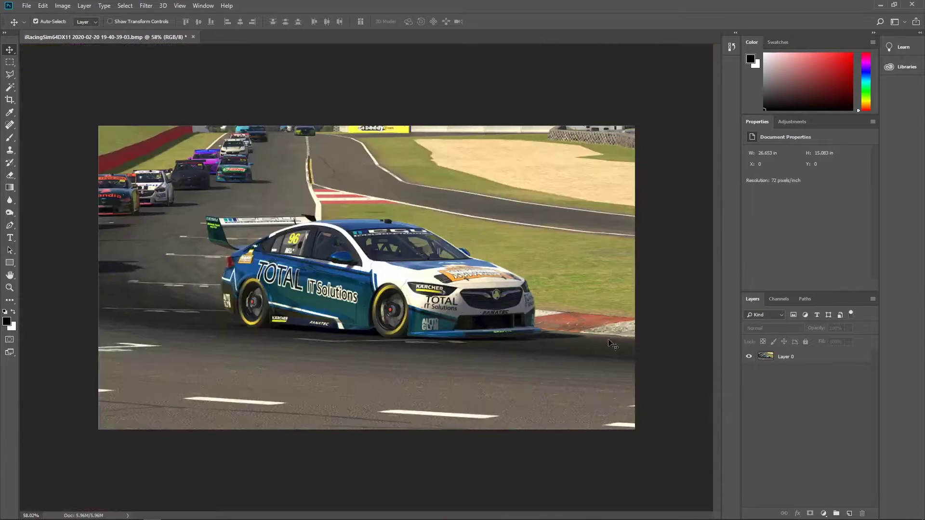
left_click(9, 74)
right_click(9, 74)
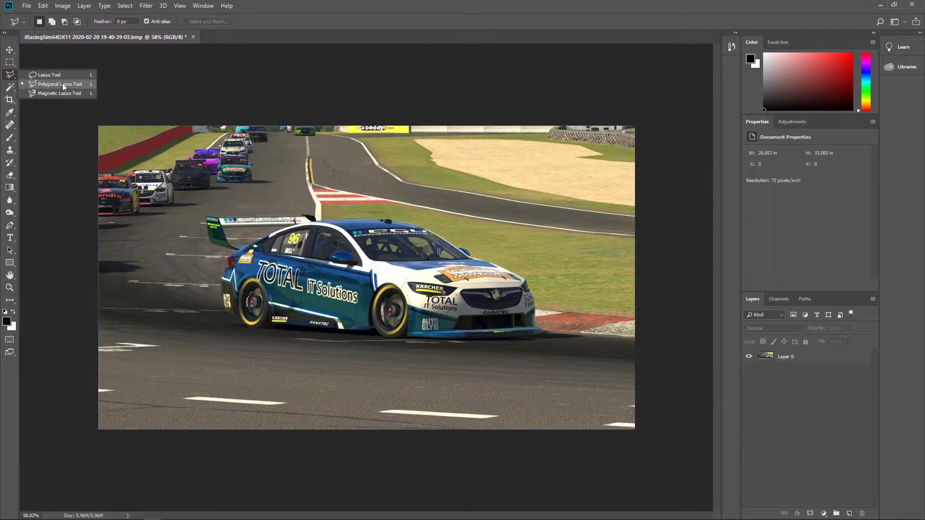
left_click(62, 84)
right_click(13, 74)
left_click(42, 83)
right_click(13, 75)
left_click(30, 84)
- Examine the number 96 car's outline up close, from the front bumper back to the rear wing's end plate
scroll(347, 245, "up", 11)
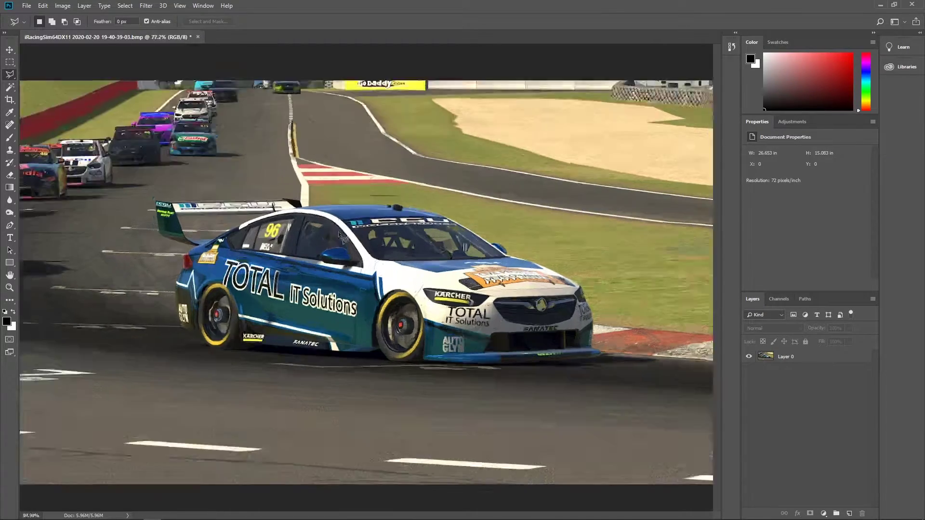
left_click_drag(529, 258, 191, 107)
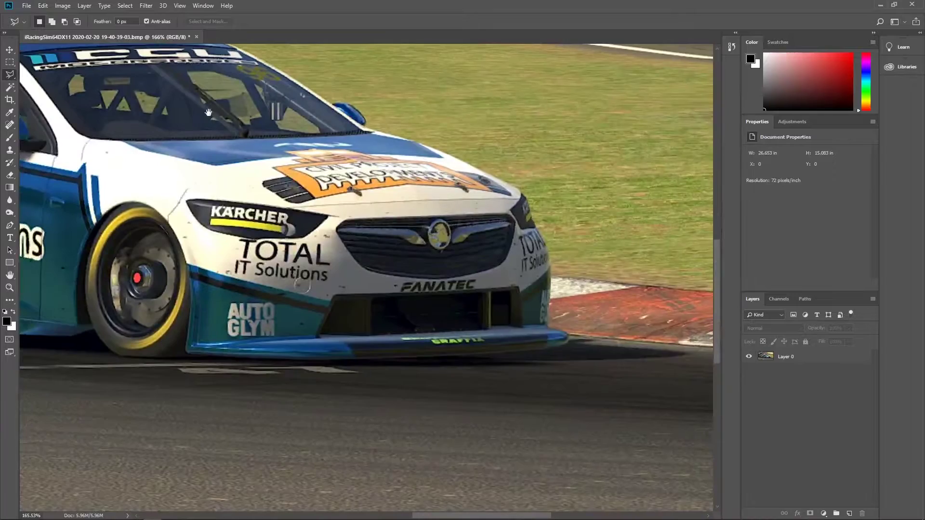
left_click_drag(87, 125, 528, 246)
scroll(110, 194, "up", 3)
scroll(213, 196, "down", 4)
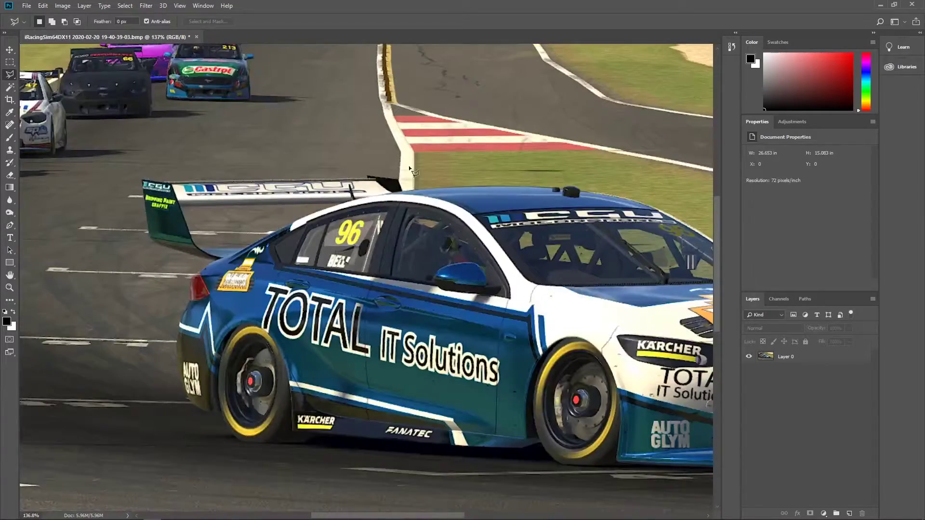
scroll(142, 189, "up", 4)
scroll(333, 270, "down", 1)
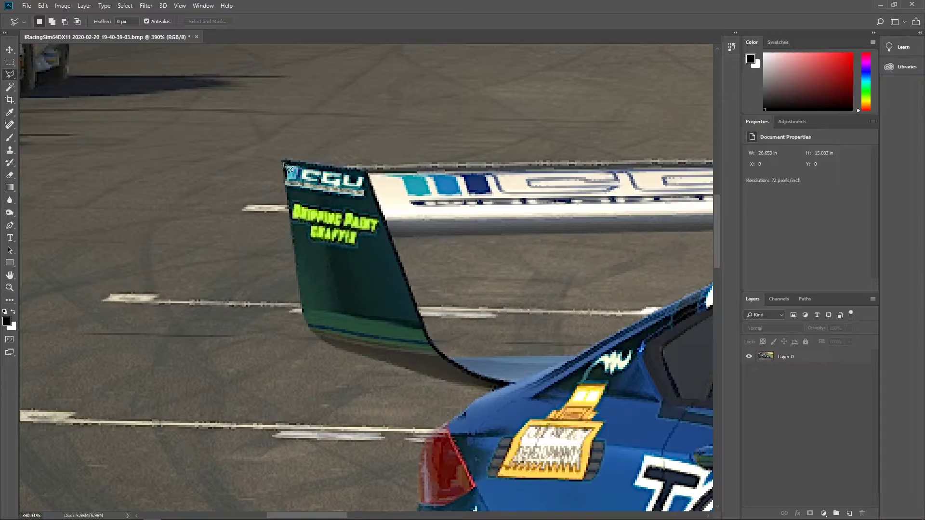
scroll(285, 164, "up", 3)
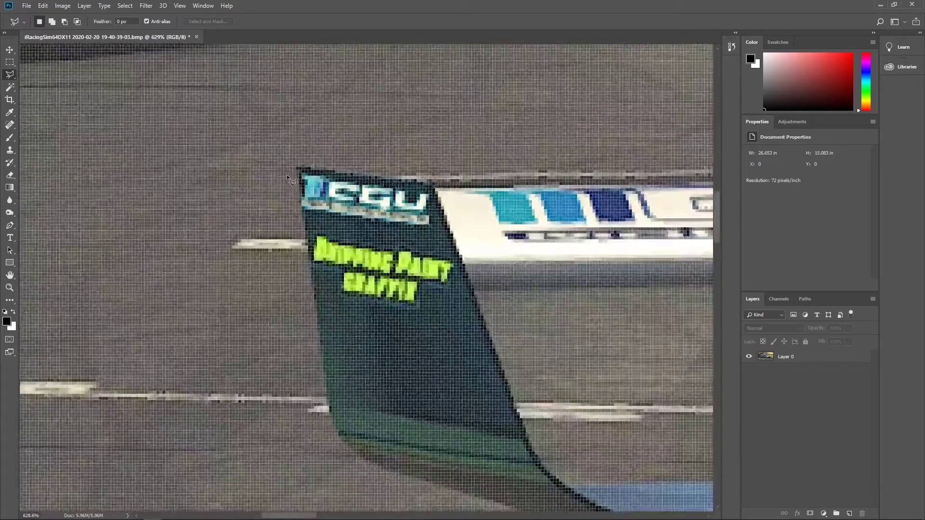
scroll(289, 174, "down", 2)
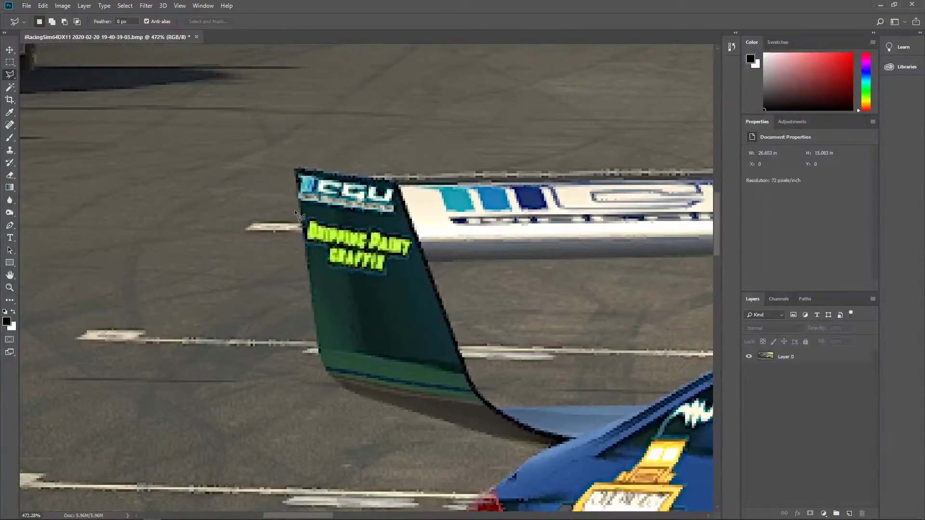